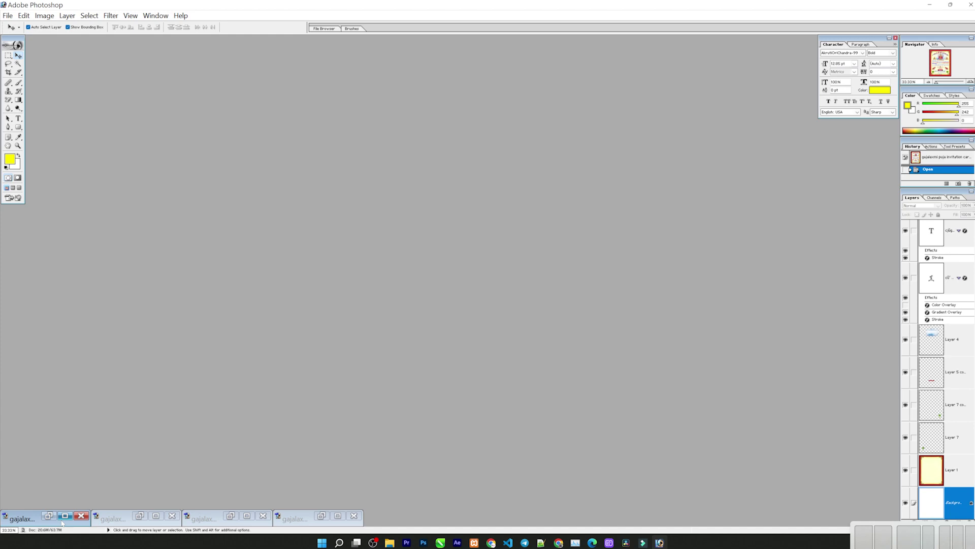
# - Restore the invitation card (4) document to full size
pyautogui.click(64, 517)
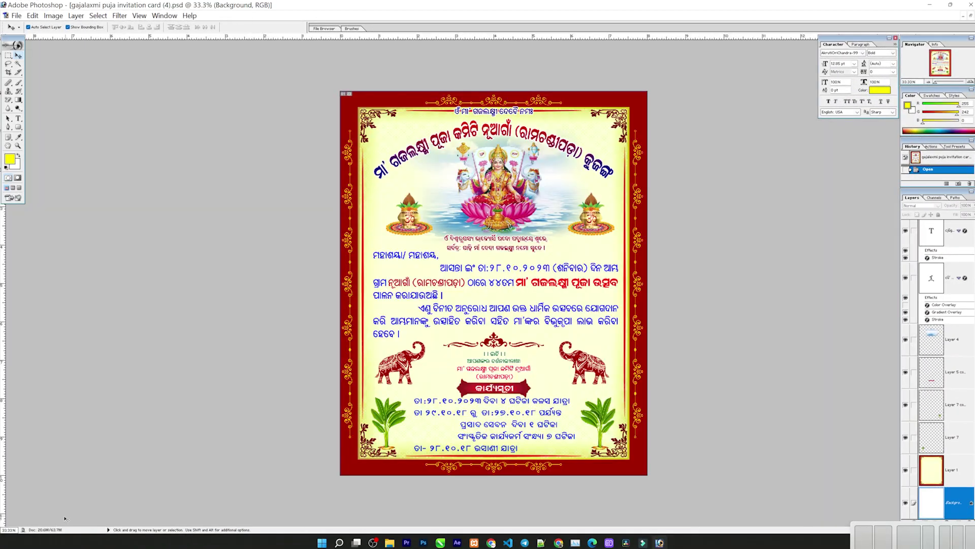
pyautogui.scroll(1, 531, 191)
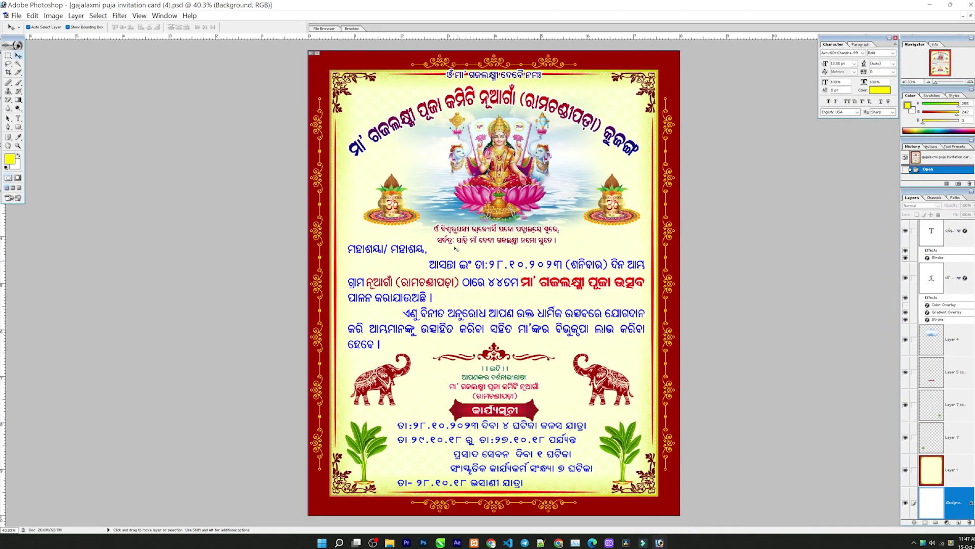
pyautogui.scroll(-1, 561, 234)
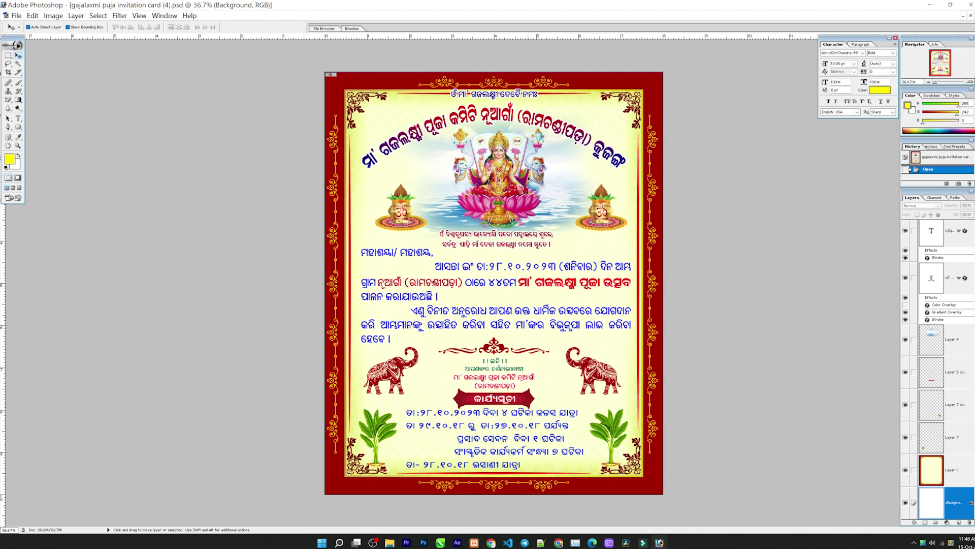
# - Replace the curved title layer's text with the same wording and commit it
pyautogui.click(601, 169)
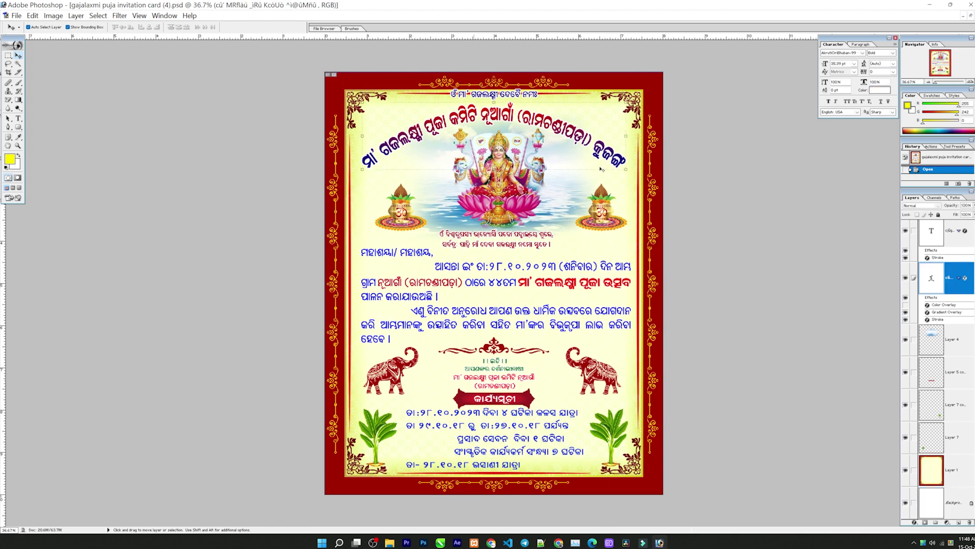
pyautogui.press('t')
pyautogui.click(488, 117)
pyautogui.hotkey('ctrl', 'a')
pyautogui.press('BackSpace')
pyautogui.hotkey('ctrl', 'v')
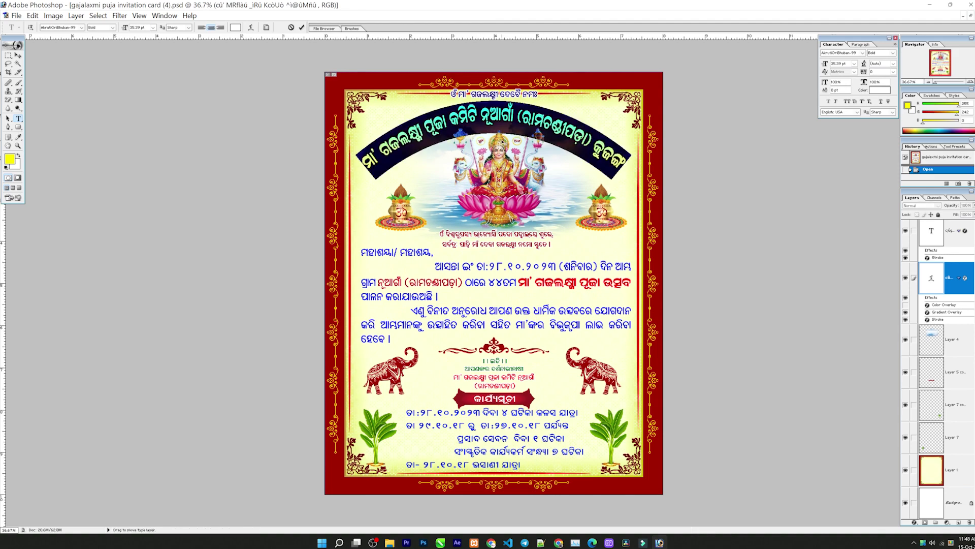
pyautogui.hotkey('ctrl', 'Return')
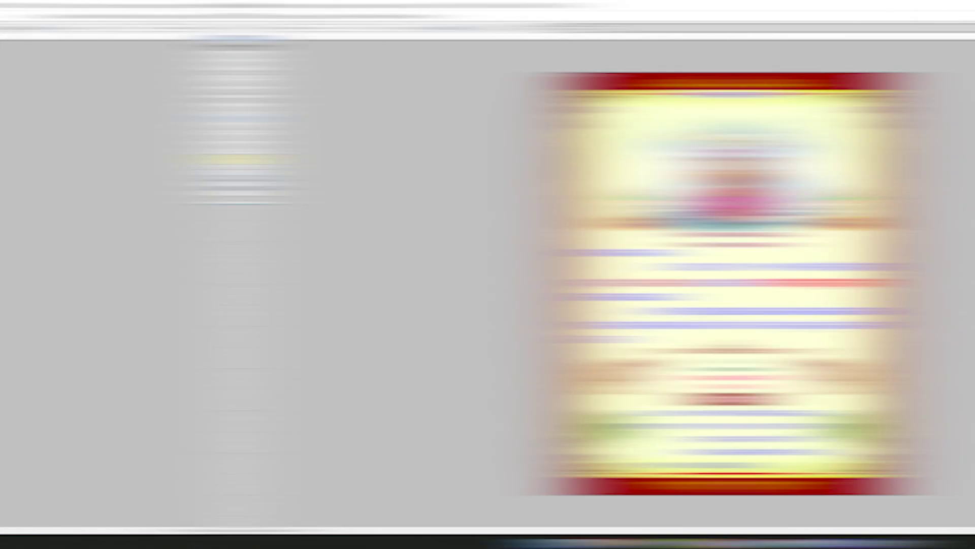
pyautogui.press('v')
pyautogui.click(913, 522)
pyautogui.click(930, 489)
pyautogui.click(71, 163)
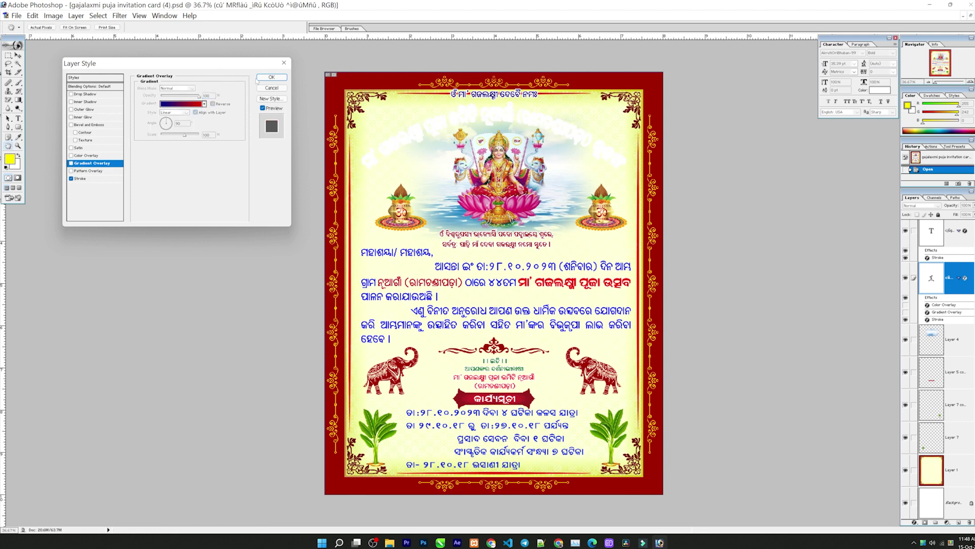
pyautogui.click(271, 77)
pyautogui.click(881, 89)
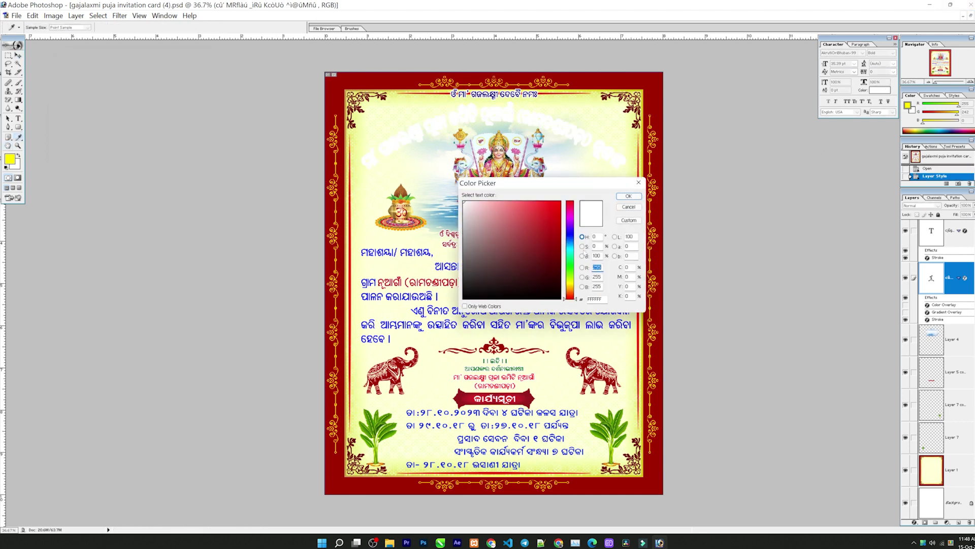
pyautogui.moveTo(552, 234)
pyautogui.mouseDown()
pyautogui.moveTo(560, 202)
pyautogui.moveTo(573, 263)
pyautogui.mouseUp()
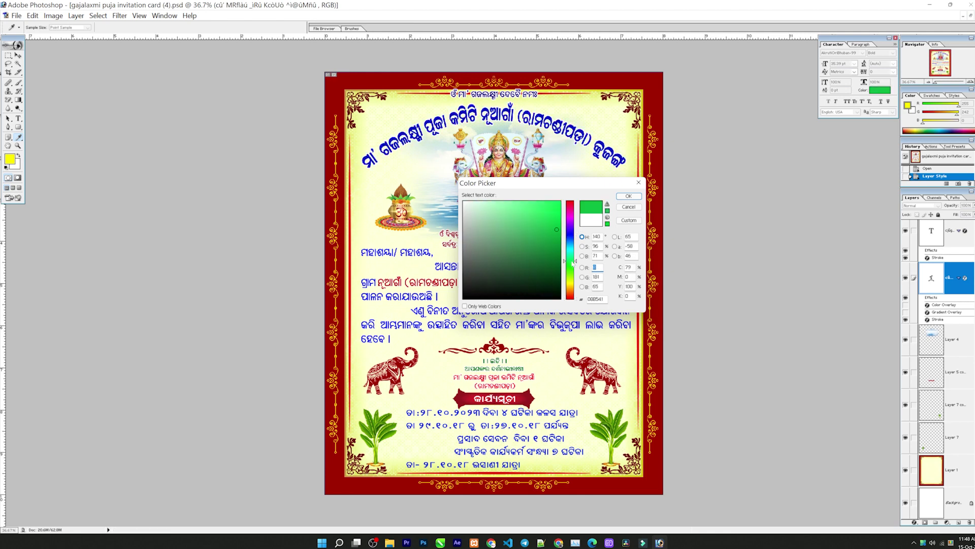
pyautogui.moveTo(557, 229); pyautogui.dragTo(561, 206)
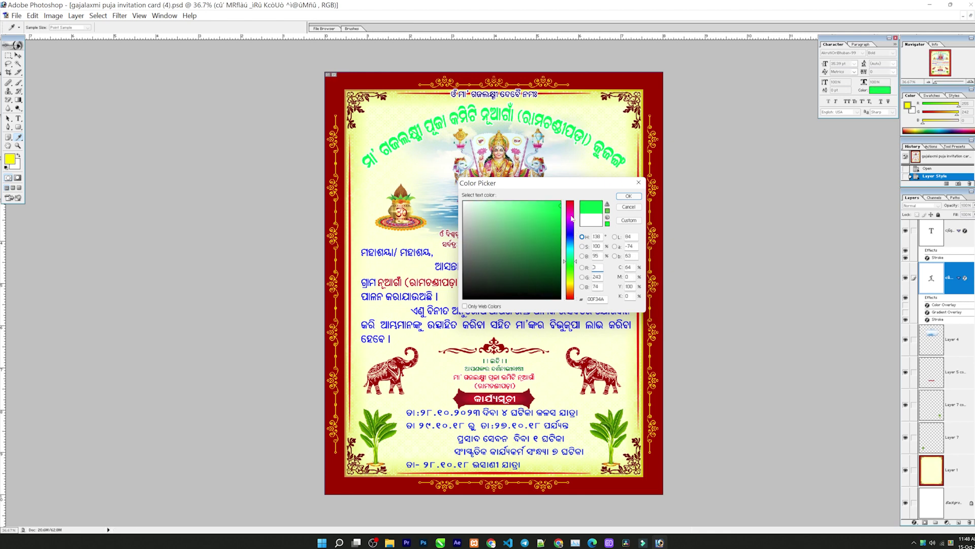
pyautogui.click(638, 183)
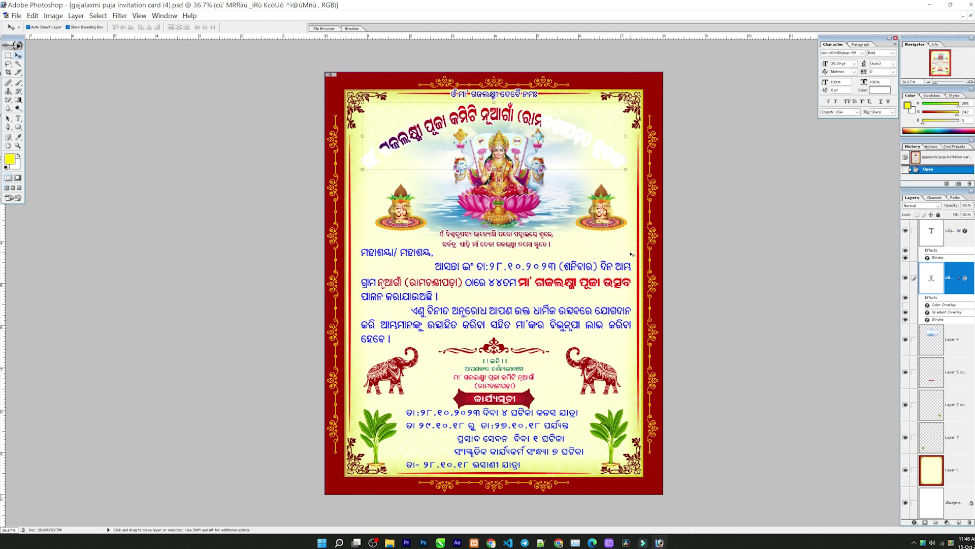
pyautogui.click(618, 286)
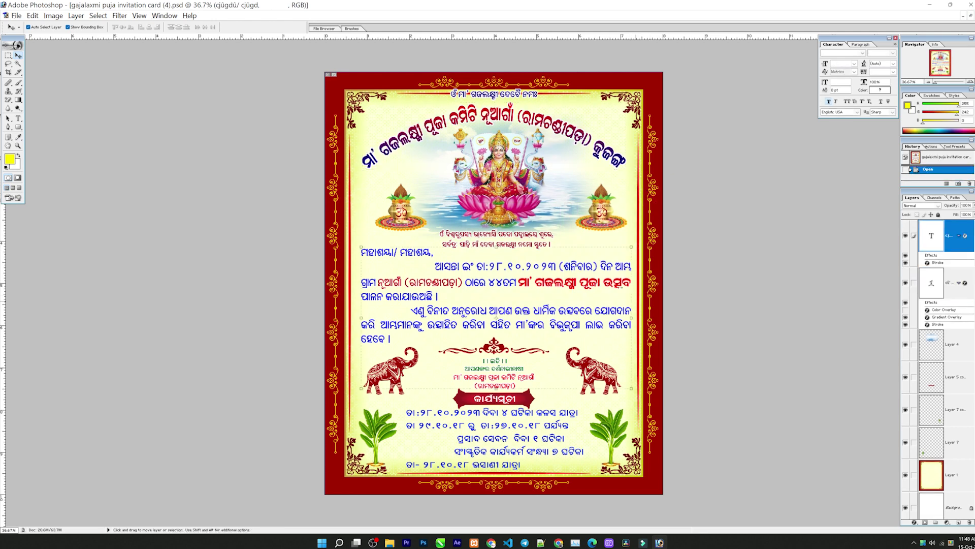
# - Select the red 44th Gajalakshmi Puja phrase in the body paragraph and commit the edit
pyautogui.click(19, 119)
pyautogui.click(438, 296)
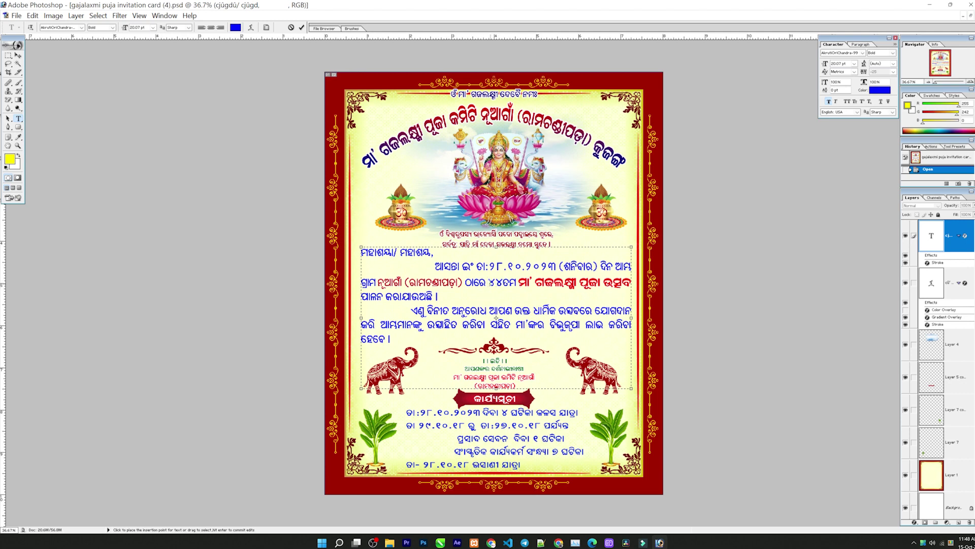
pyautogui.moveTo(488, 283); pyautogui.dragTo(531, 301)
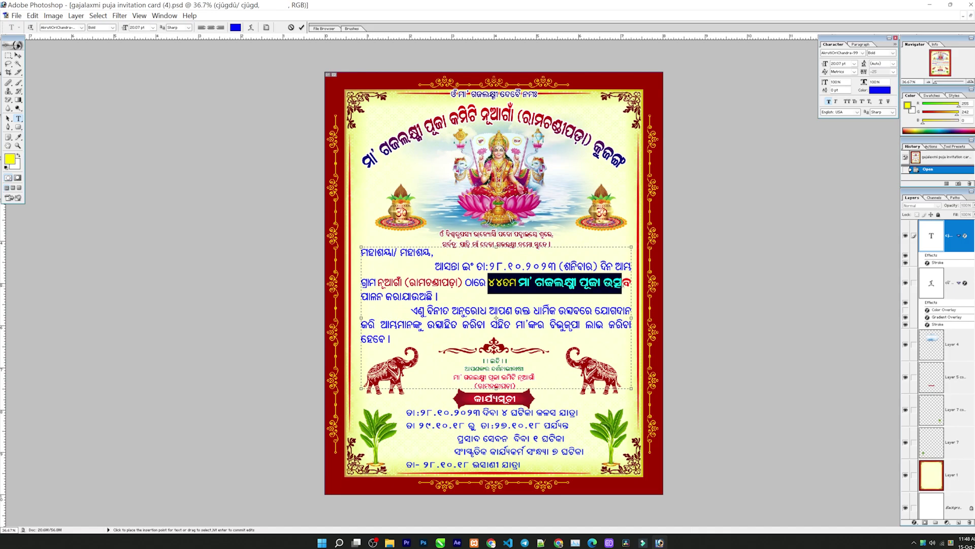
pyautogui.moveTo(530, 301); pyautogui.dragTo(623, 288)
pyautogui.click(530, 284)
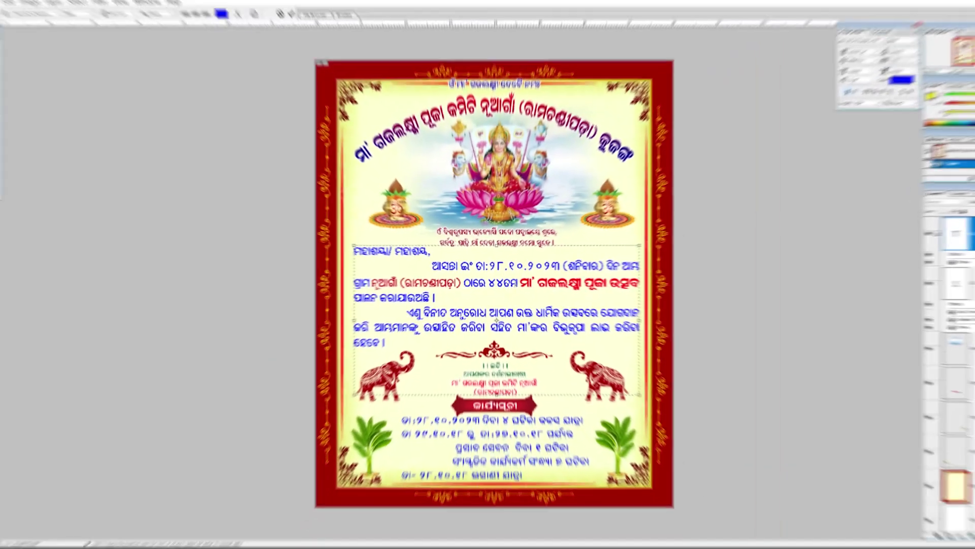
pyautogui.click(564, 284)
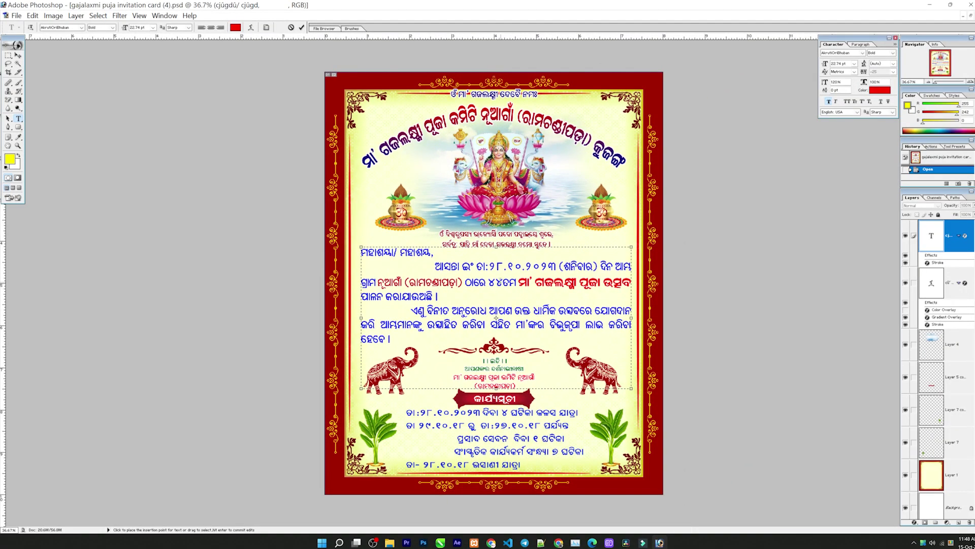
pyautogui.moveTo(488, 282); pyautogui.dragTo(628, 287)
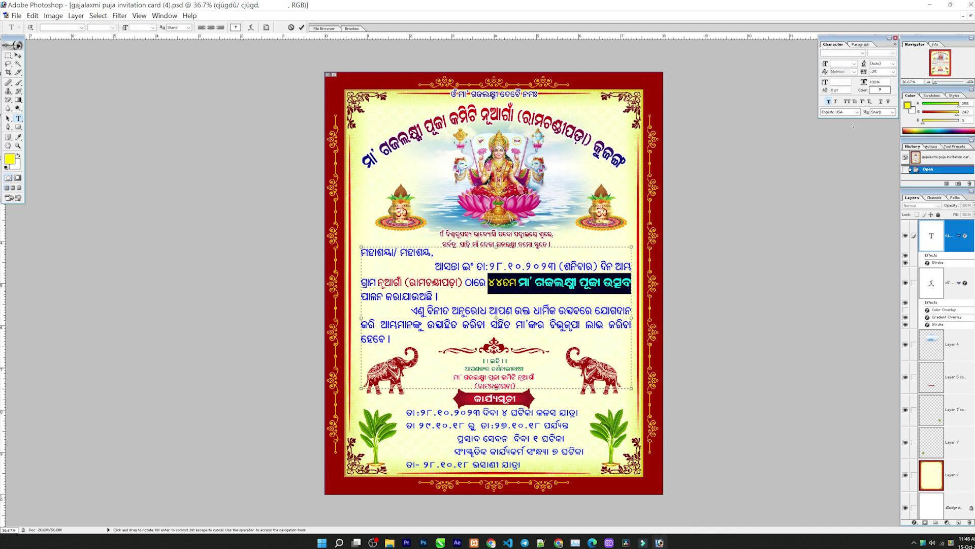
pyautogui.hotkey('ctrl', 'h')
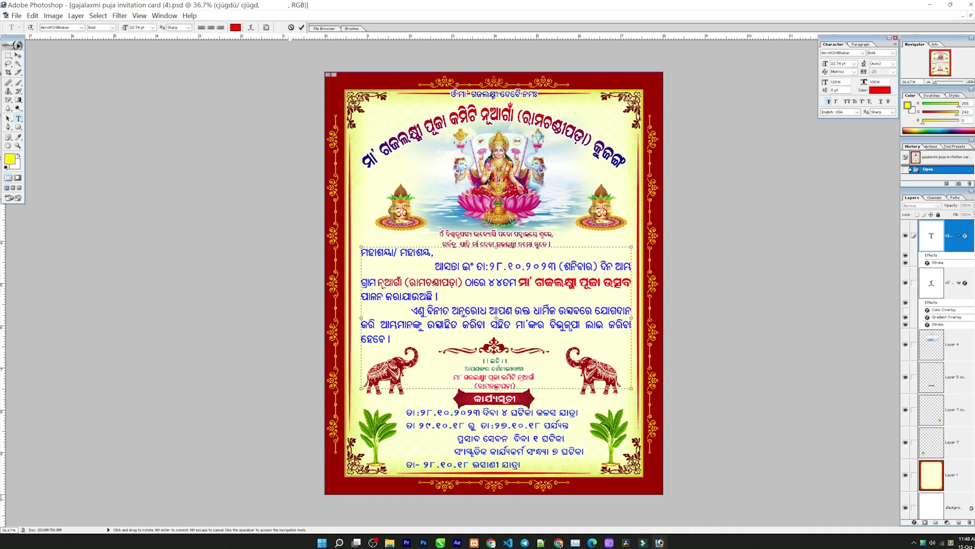
pyautogui.click(301, 28)
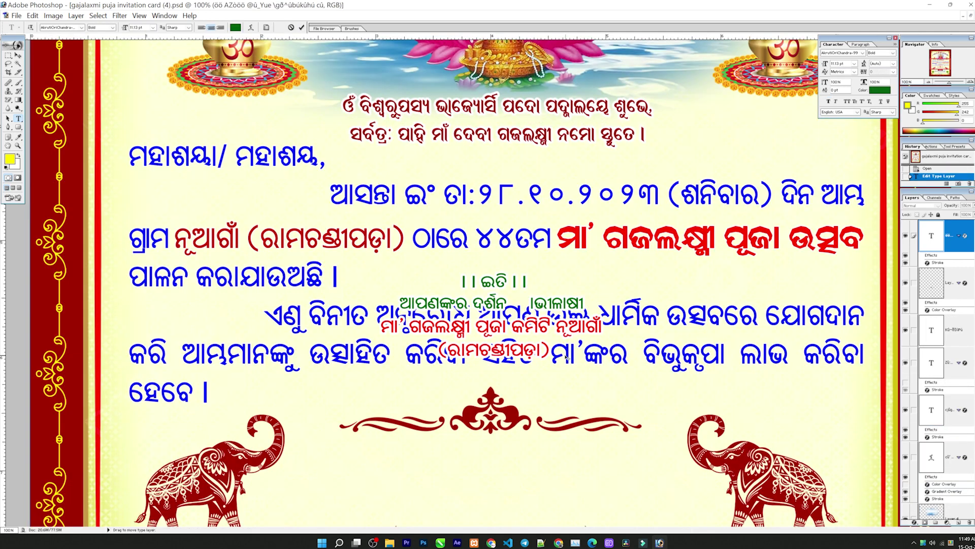
# - Drag the ଇତି sign-off block back below the body paragraph
pyautogui.hotkey('ctrl', 'Return')
pyautogui.press('v')
pyautogui.scroll(-2, 510, 305)
pyautogui.moveTo(510, 269); pyautogui.dragTo(510, 443)
pyautogui.scroll(-2, 510, 443)
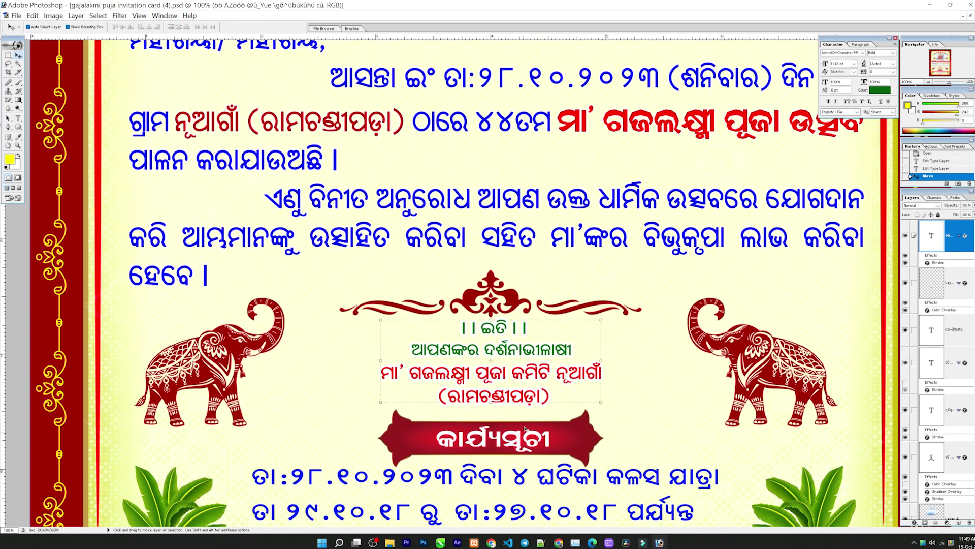
pyautogui.scroll(-2, 513, 439)
pyautogui.click(518, 434)
pyautogui.scroll(-1, 523, 429)
pyautogui.scroll(-3, 523, 430)
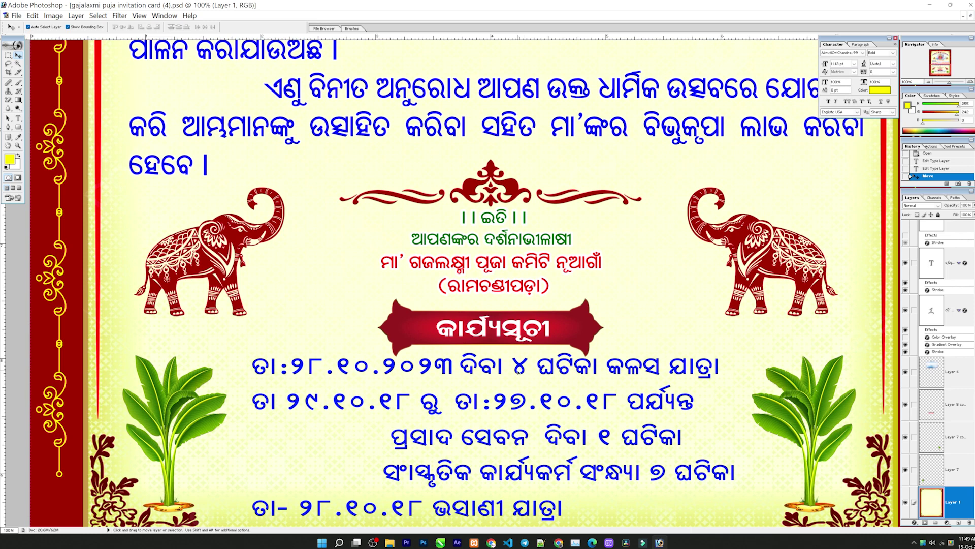
pyautogui.click(520, 370)
# - Zoom out to the whole card and try repositioning the Lakshmi image layer
pyautogui.hotkey('ctrl', '-')
pyautogui.hotkey('ctrl', '-')
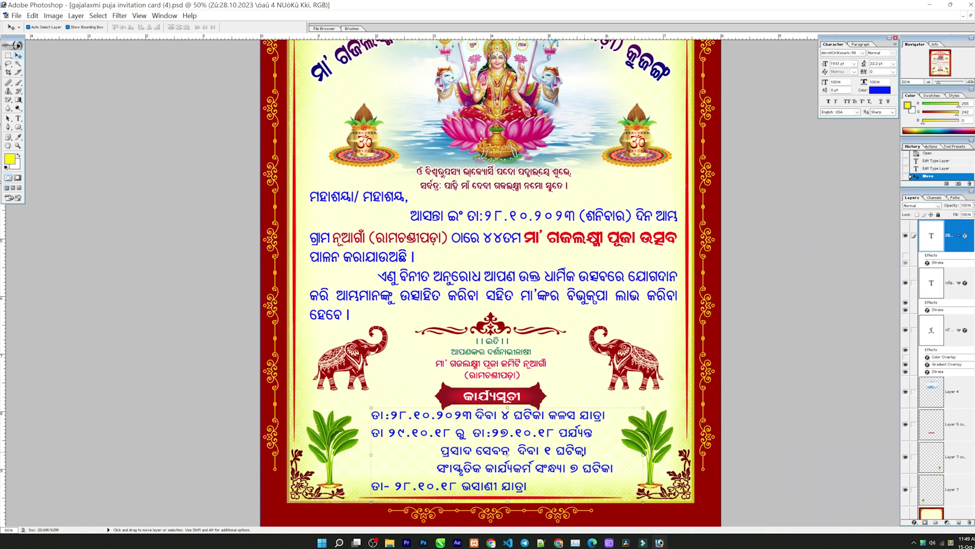
pyautogui.scroll(1, 589, 451)
pyautogui.scroll(1, 589, 450)
pyautogui.scroll(1, 589, 451)
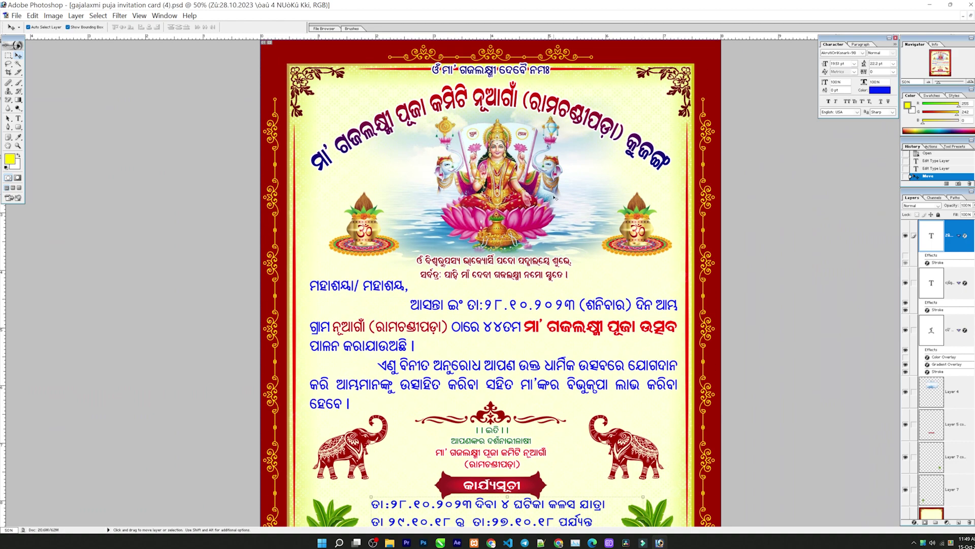
pyautogui.hotkey('ctrl', '-')
pyautogui.hotkey('ctrl', '-')
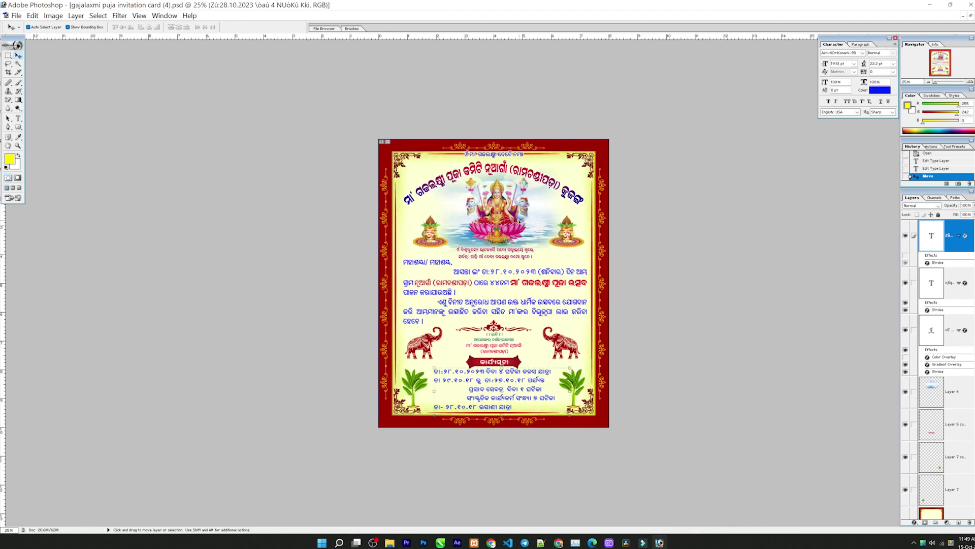
pyautogui.click(486, 227)
pyautogui.moveTo(487, 227); pyautogui.dragTo(478, 209)
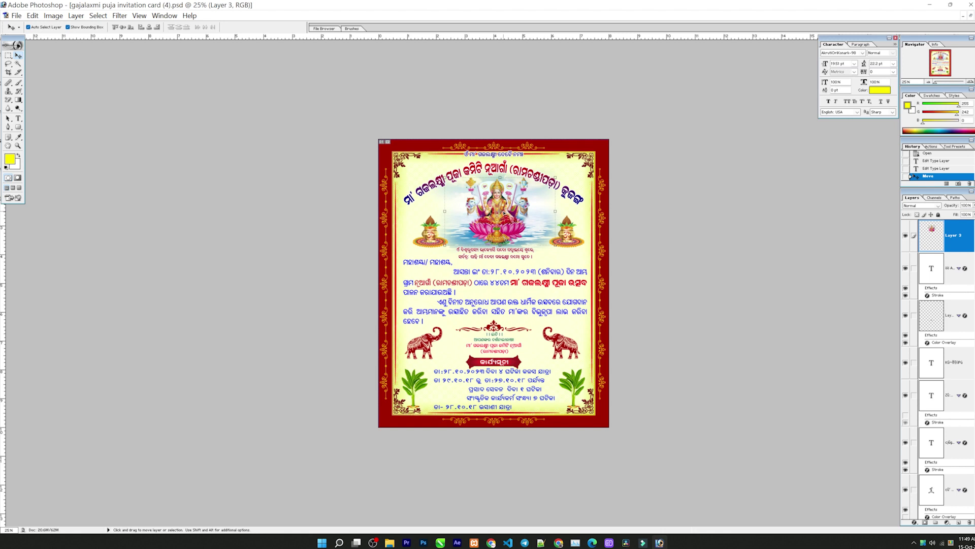
# - Delete the Lakshmi image layer, then undo to bring it back
pyautogui.click(969, 522)
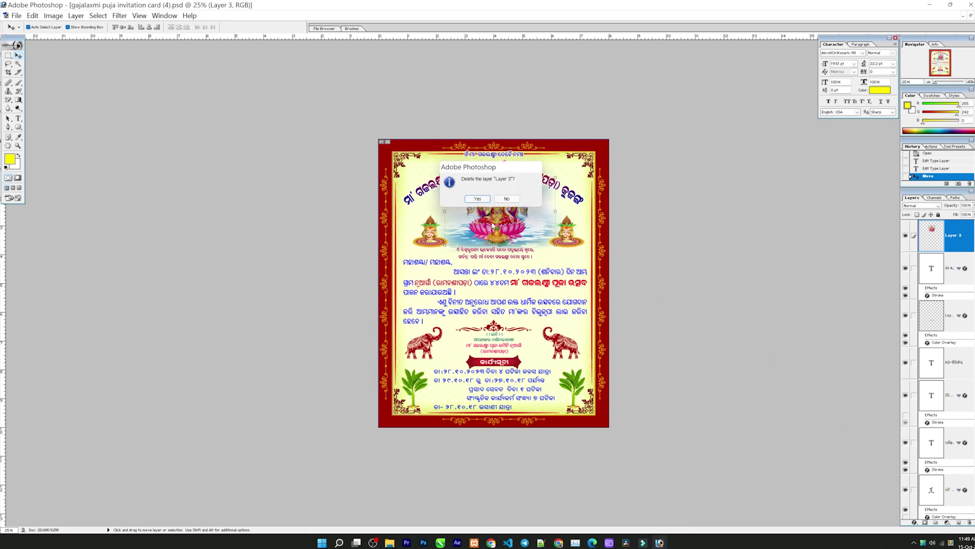
pyautogui.press('Return')
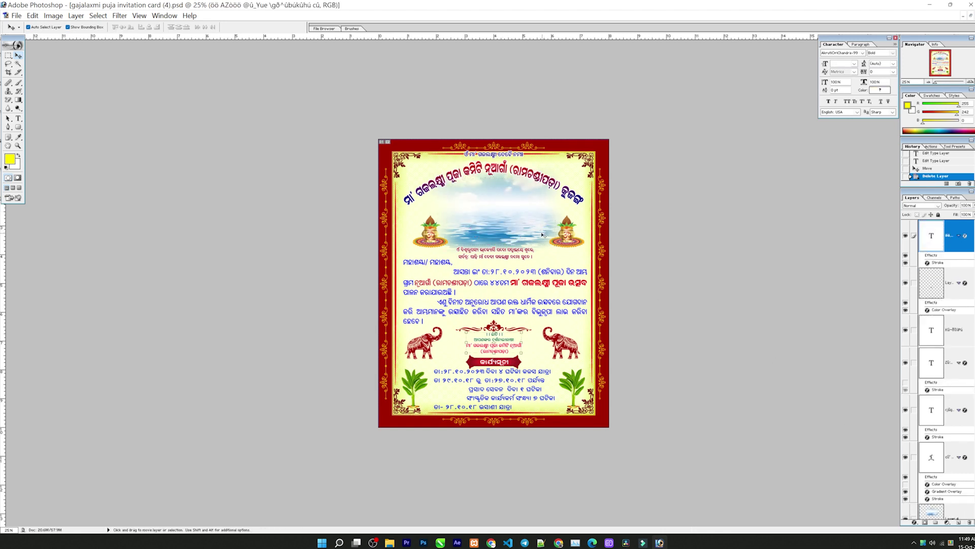
pyautogui.hotkey('ctrl', 'z')
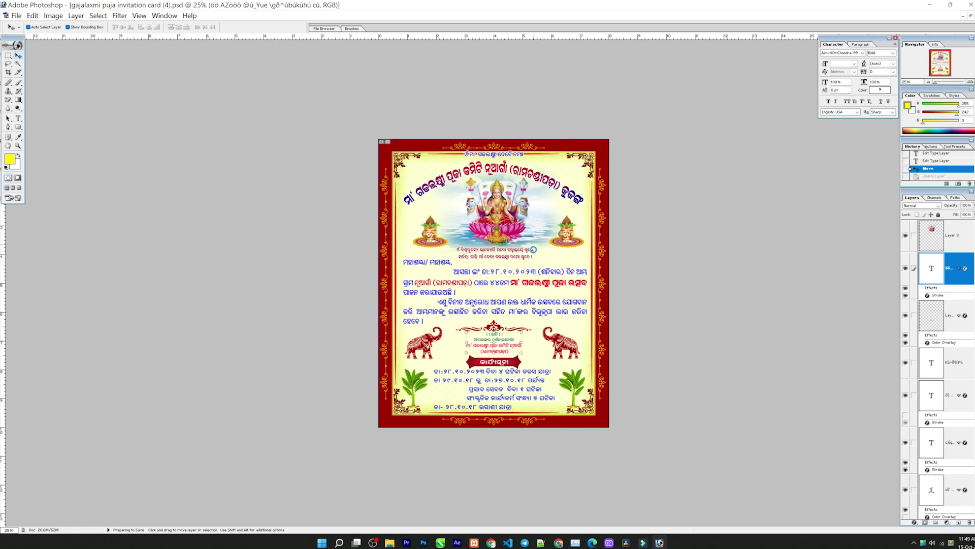
# - Select the right kalash decoration, then float and close the card (4) window
pyautogui.hotkey('ctrl', '+')
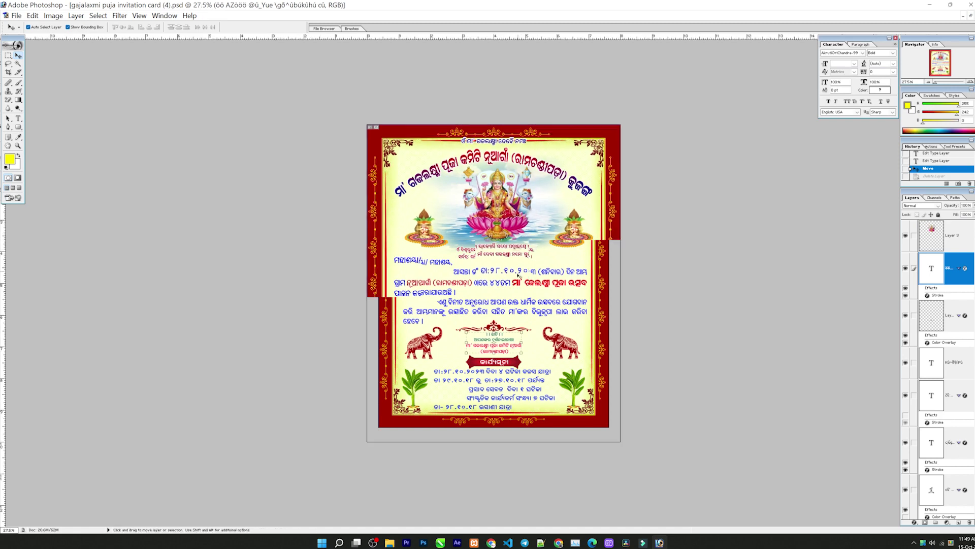
pyautogui.click(591, 230)
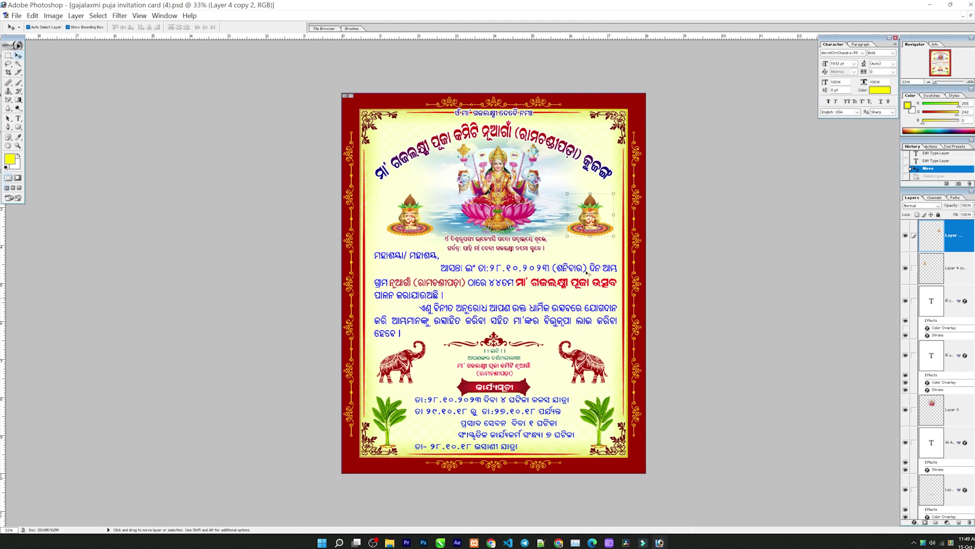
pyautogui.click(971, 16)
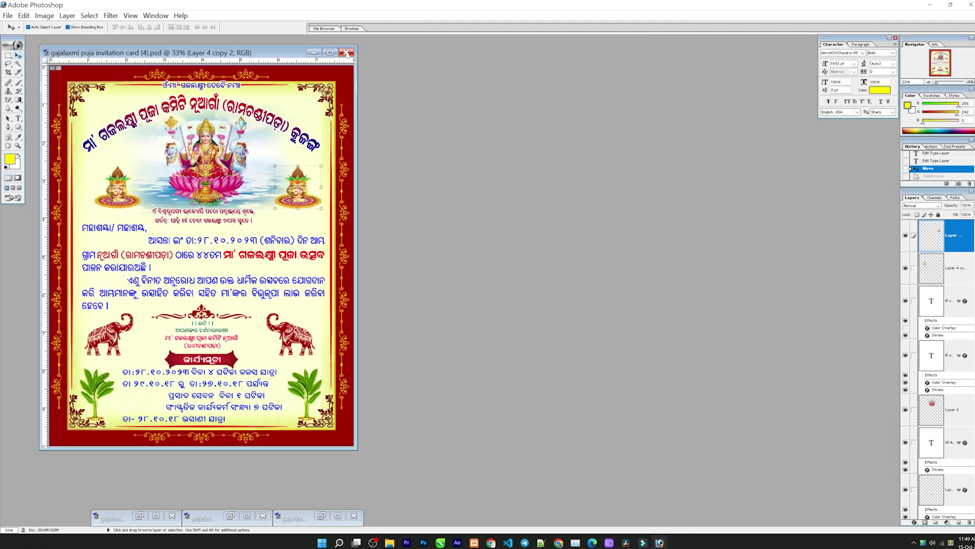
pyautogui.click(347, 52)
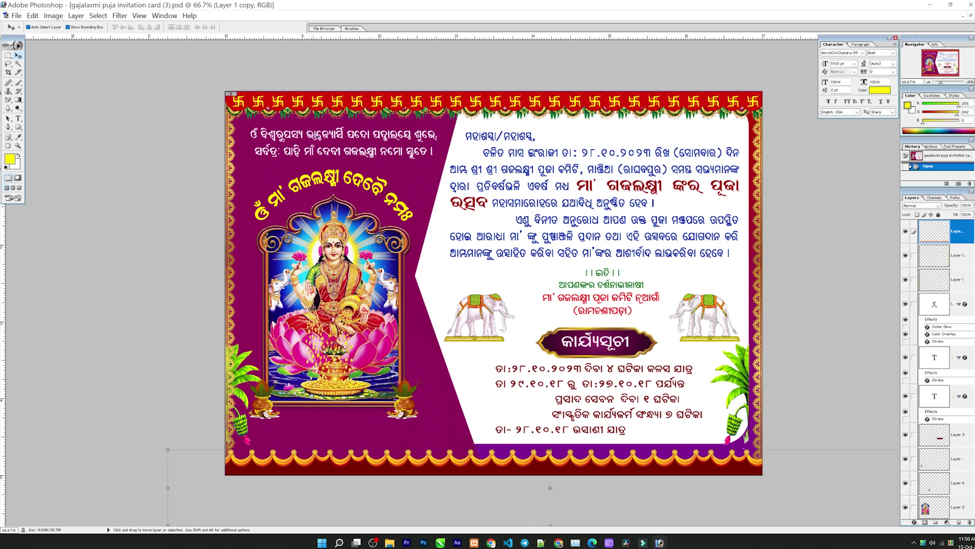
# - Nudge the right banana plant layer slightly right on invitation card (3)
pyautogui.click(337, 174)
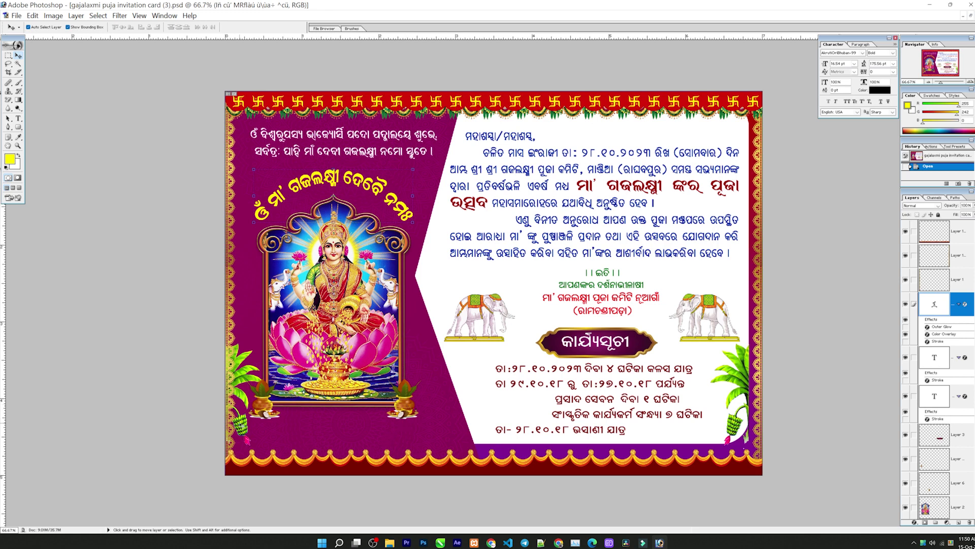
pyautogui.click(741, 391)
pyautogui.click(740, 381)
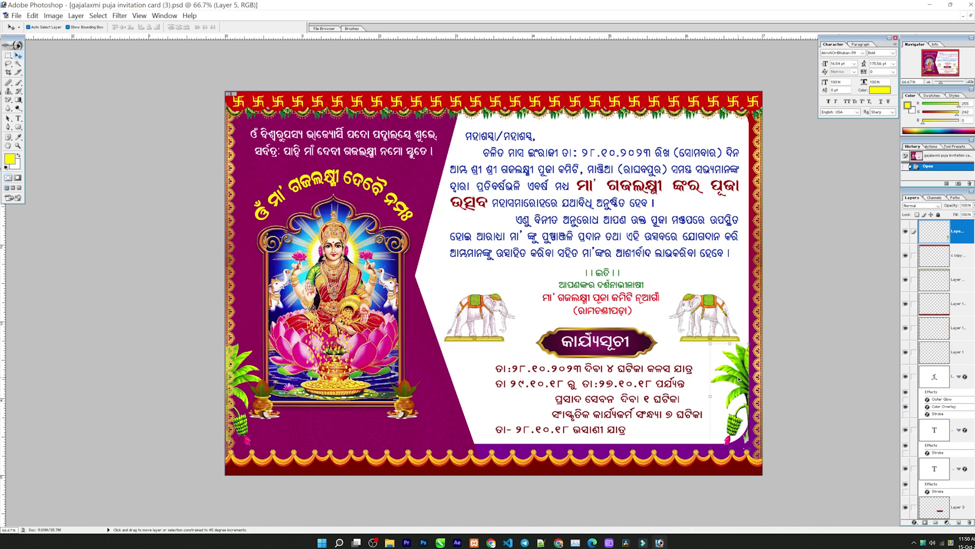
pyautogui.hotkey('shift', 'Right')
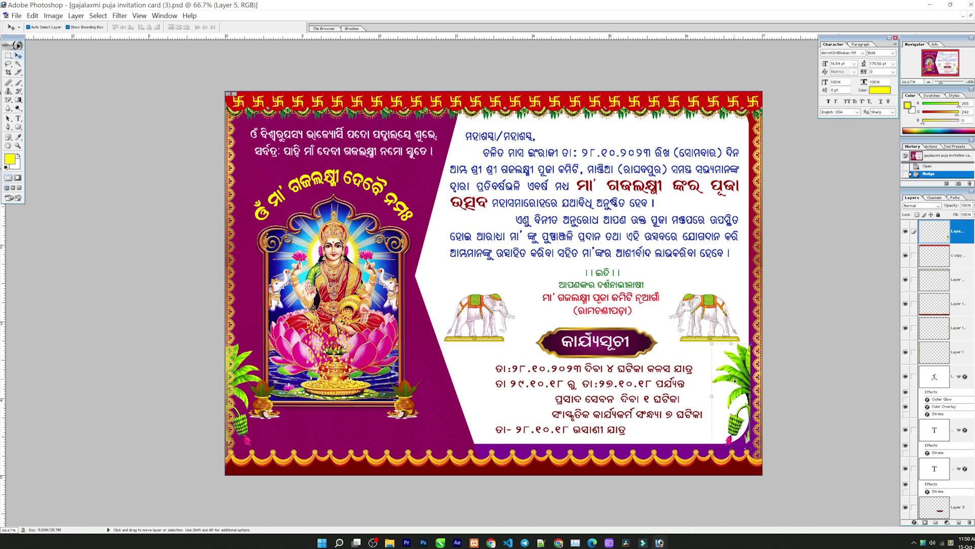
# - Try the Magic Eraser and Type tools on the main paragraph, then return to Move
pyautogui.hotkey('shift', 'e')
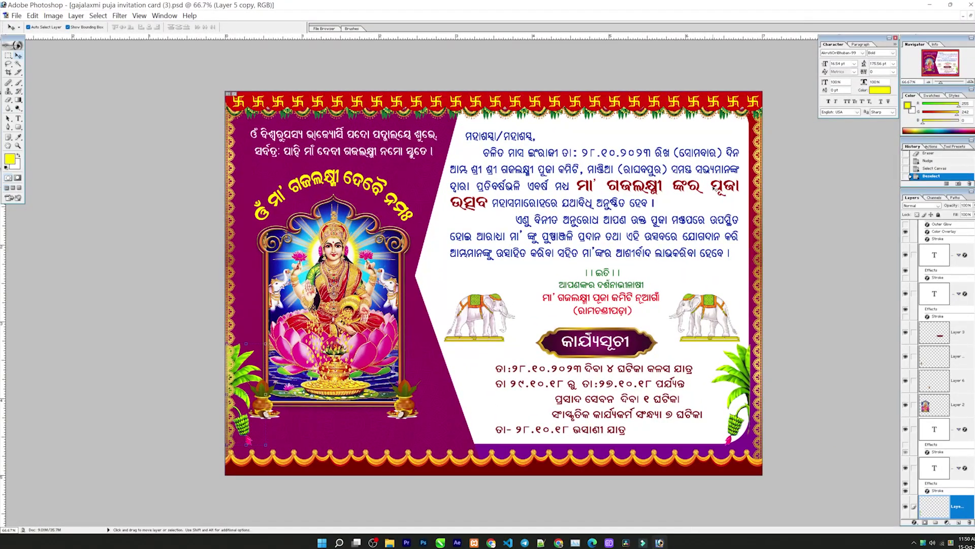
pyautogui.click(560, 203)
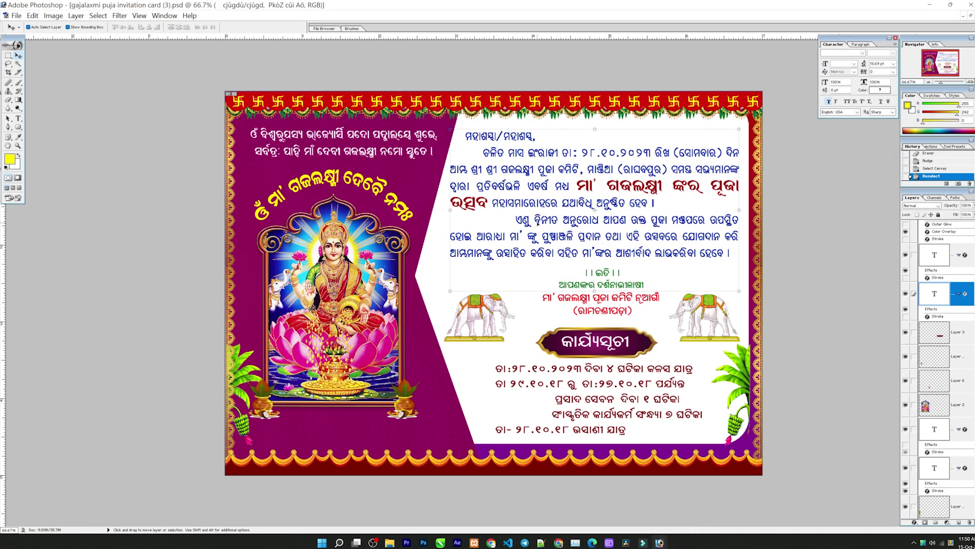
pyautogui.press('t')
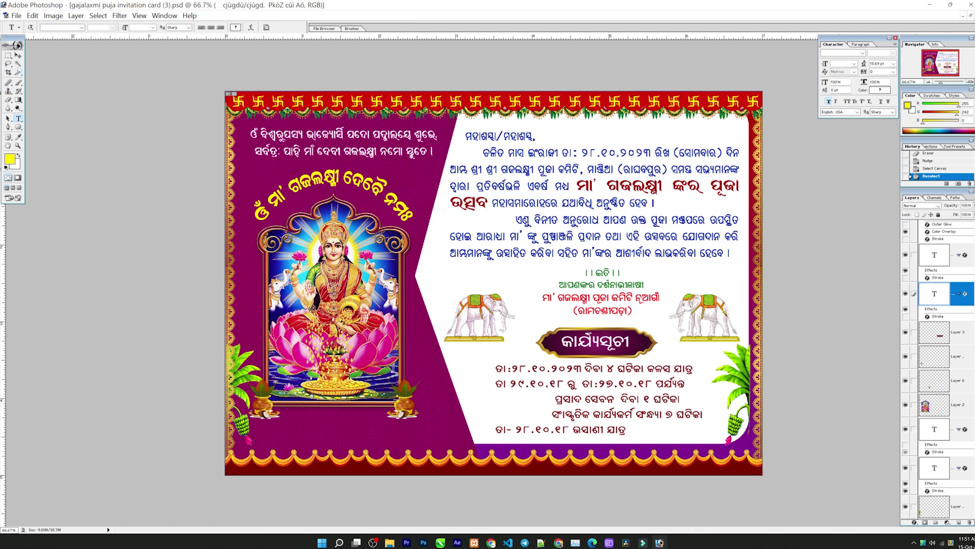
pyautogui.click(19, 55)
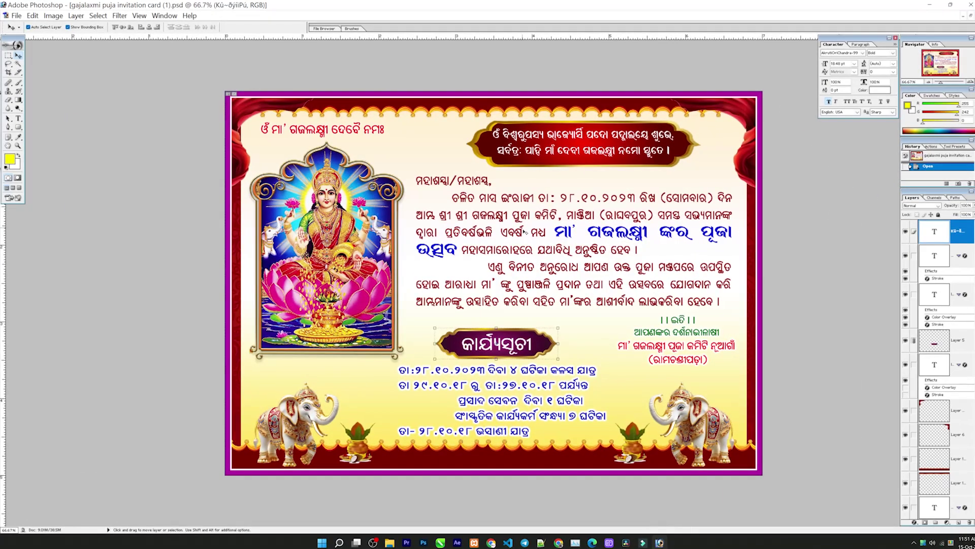
pyautogui.rightClick(525, 229)
# - Select Layer 1 and drag the right elephant, then undo the move
pyautogui.click(548, 246)
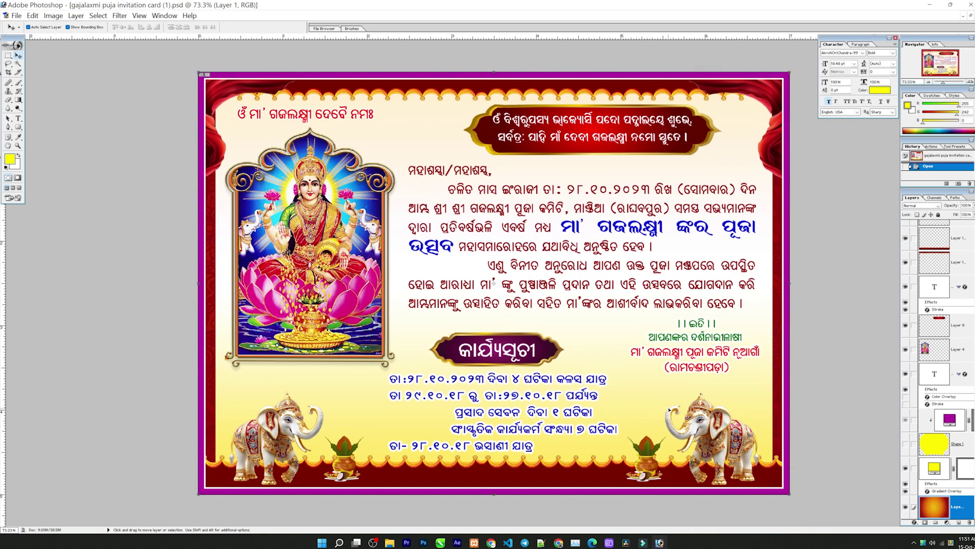
pyautogui.moveTo(941, 82); pyautogui.dragTo(939, 82)
pyautogui.moveTo(683, 414)
pyautogui.mouseDown()
pyautogui.moveTo(636, 415)
pyautogui.moveTo(668, 404)
pyautogui.mouseUp()
pyautogui.hotkey('ctrl', 'z')
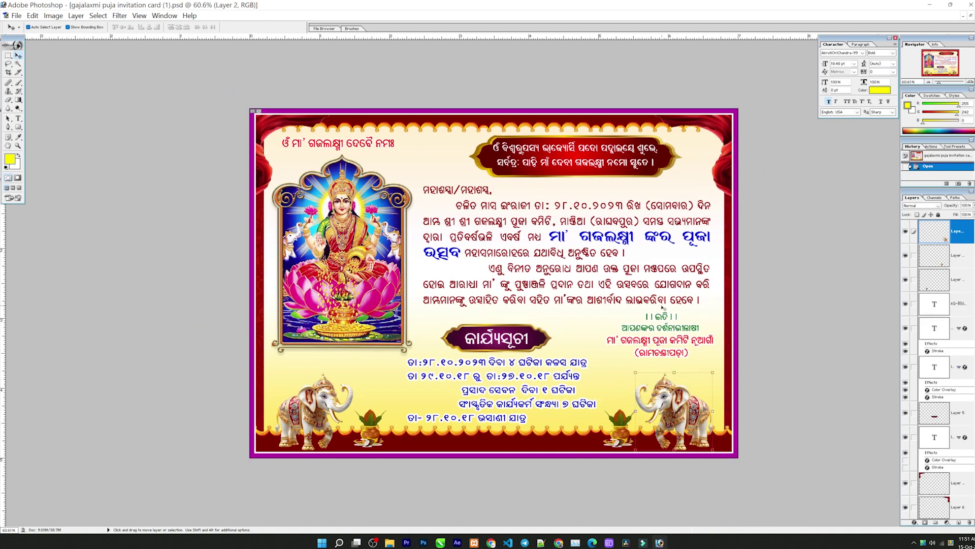
# - Select the top banner, then float and close the invitation card (1) window
pyautogui.click(623, 173)
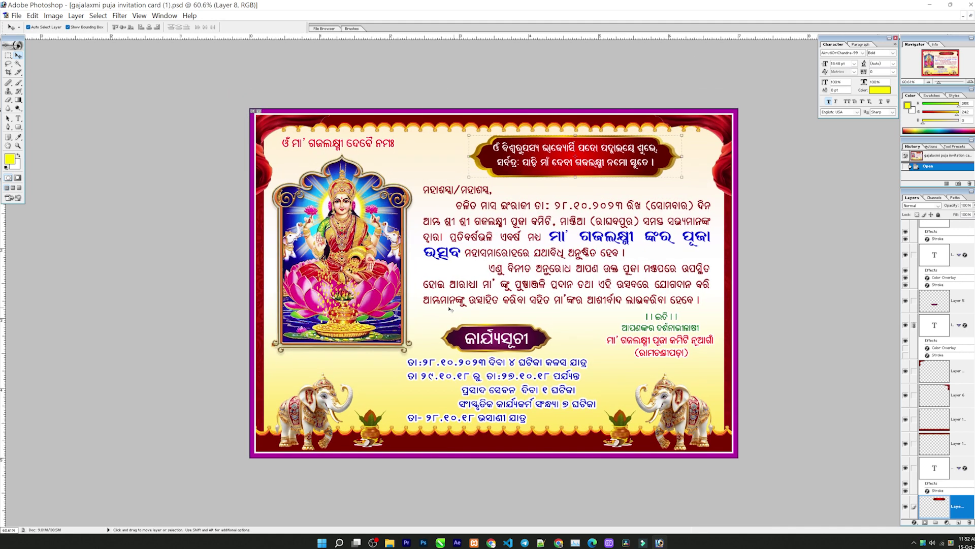
pyautogui.click(970, 16)
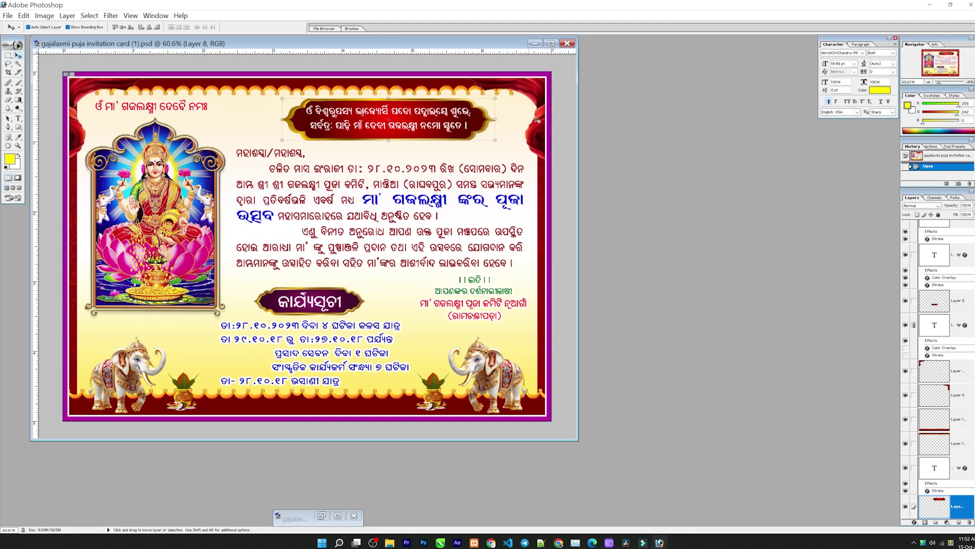
pyautogui.click(567, 43)
pyautogui.rightClick(527, 155)
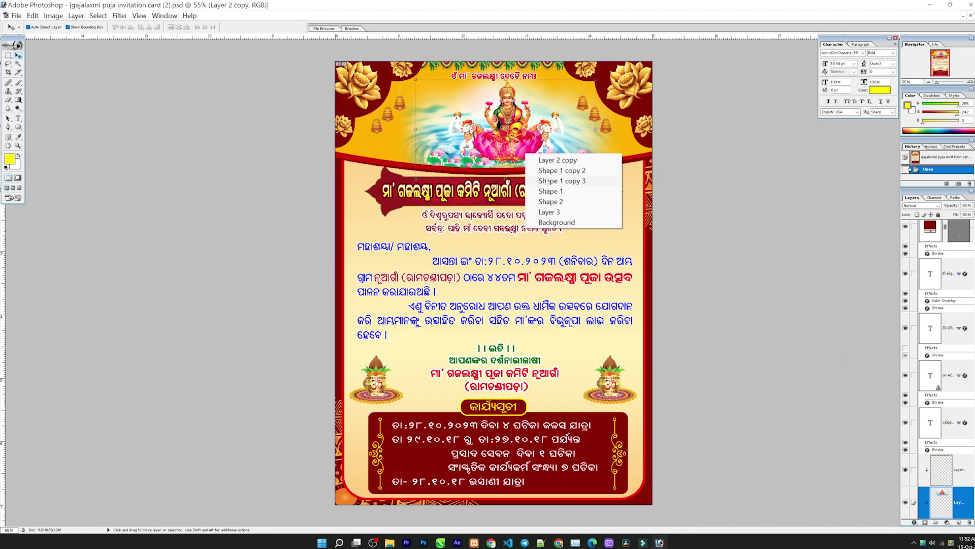
# - Re-render the closing signature text on card (2) via Layer 2 copy, then select Background
pyautogui.click(549, 160)
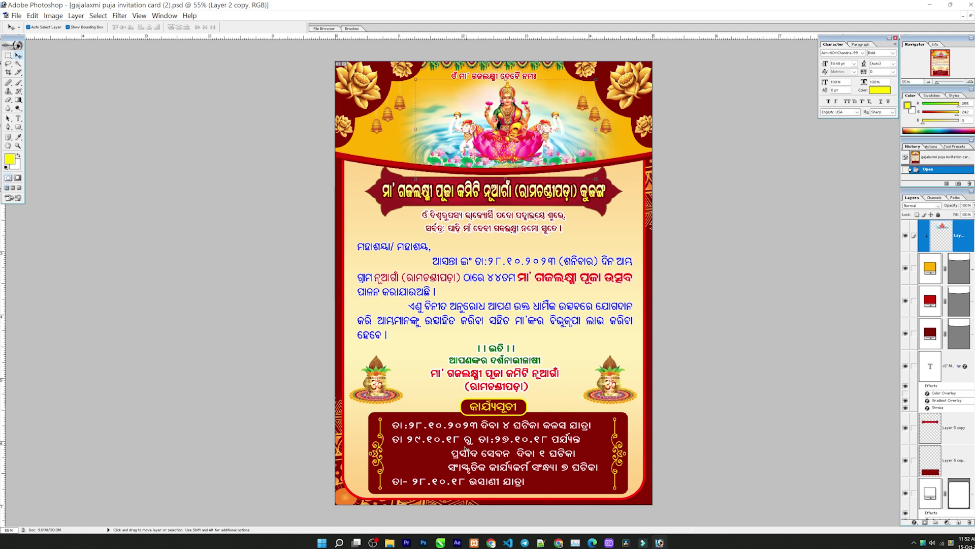
pyautogui.click(520, 364)
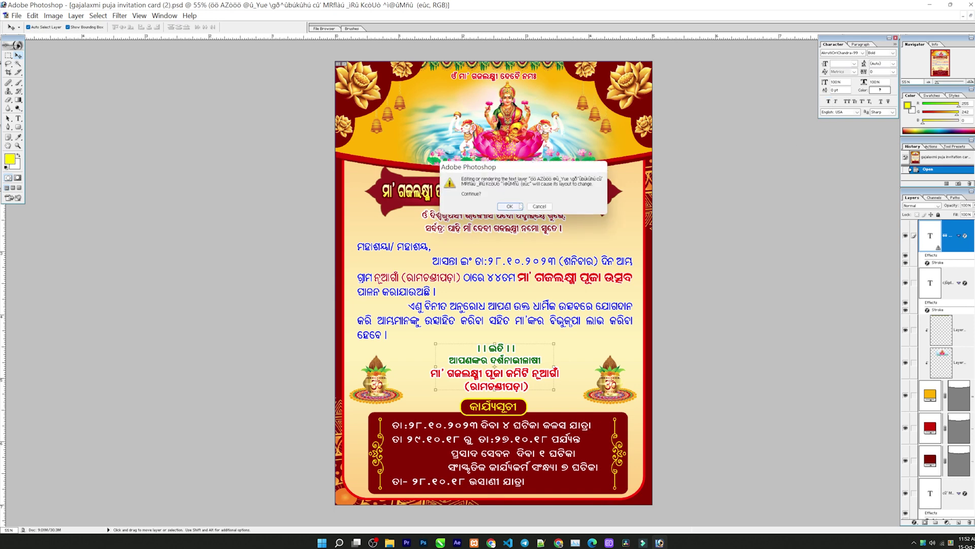
pyautogui.click(521, 206)
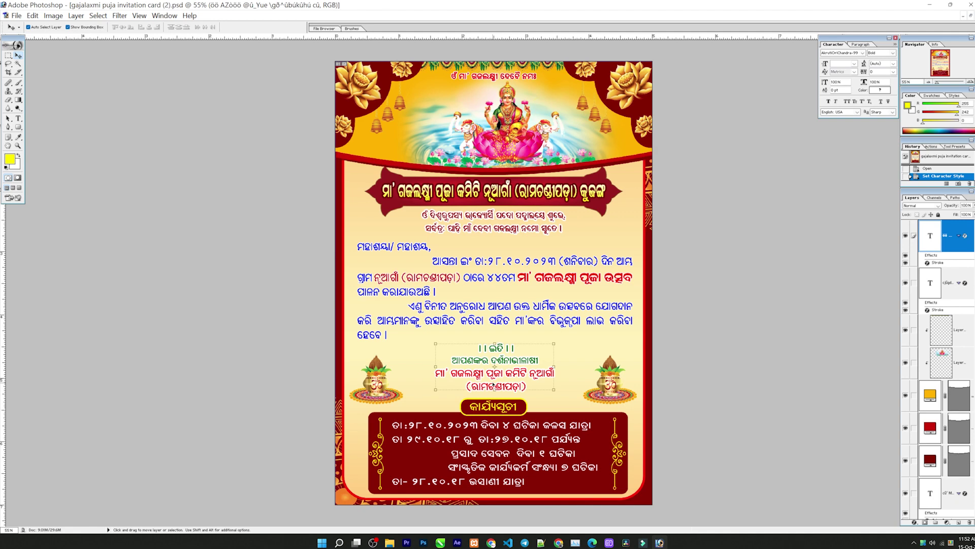
pyautogui.rightClick(579, 252)
pyautogui.click(605, 277)
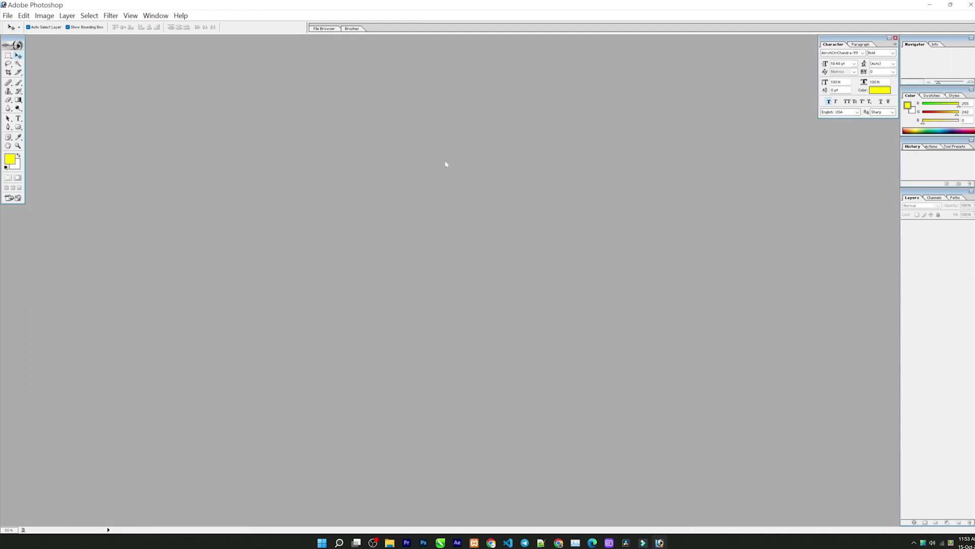
pyautogui.hotkey('ctrl', 'o')
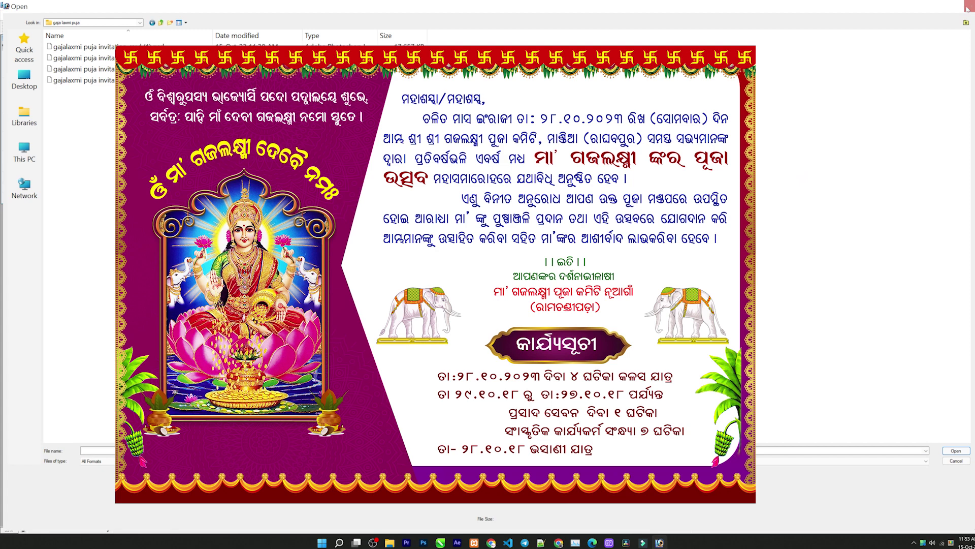